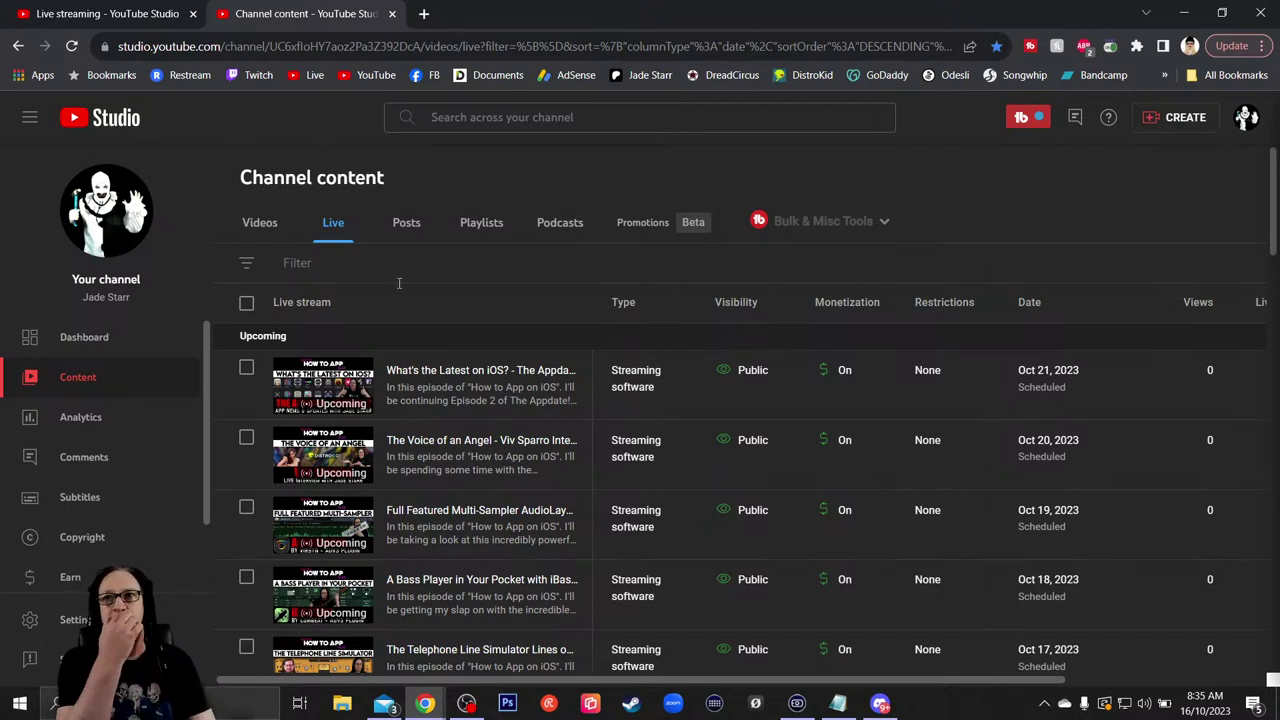
- Schedule a new live stream that reuses the settings of the previous stream The Opening Hour #114
mouse_move(969, 294)
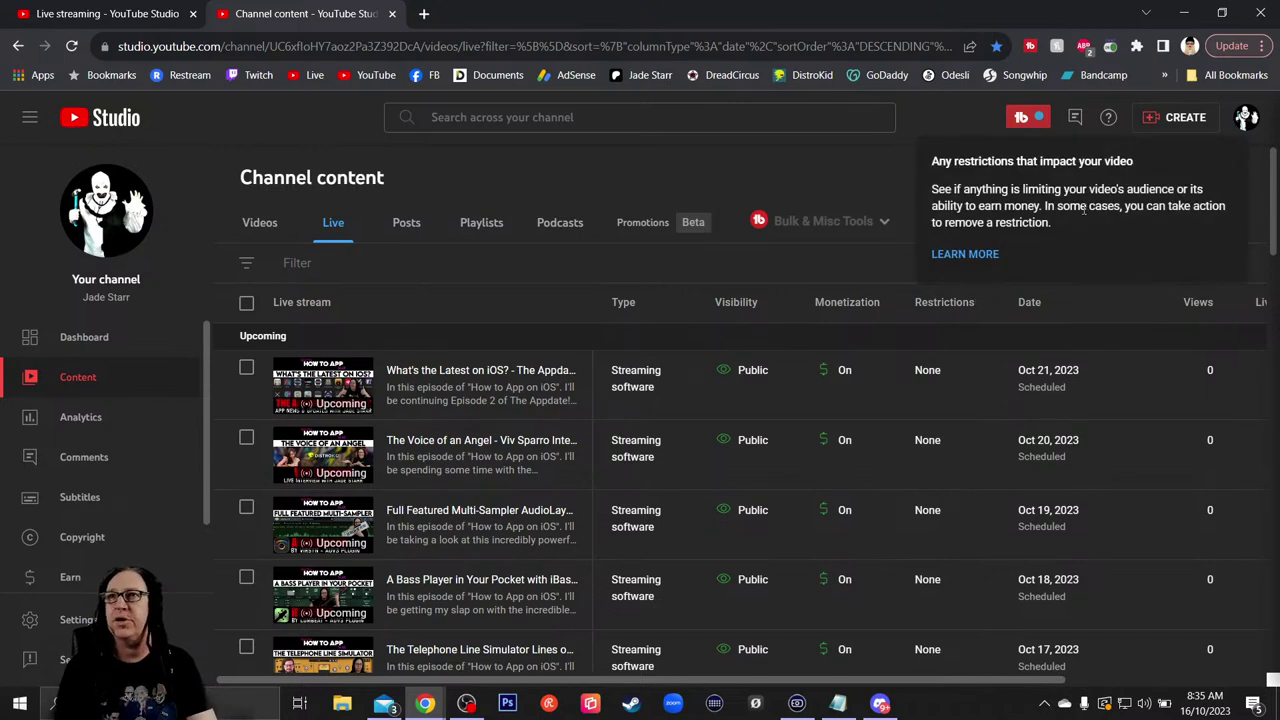
left_click(1177, 121)
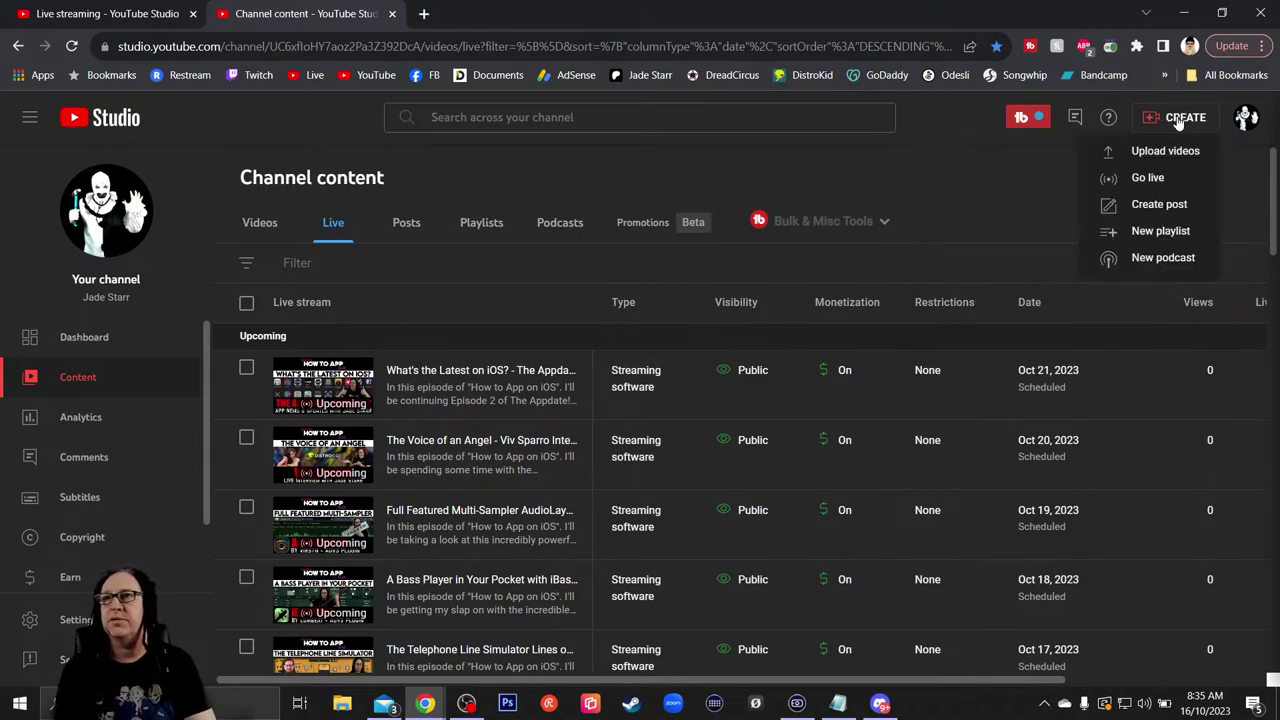
left_click(1147, 180)
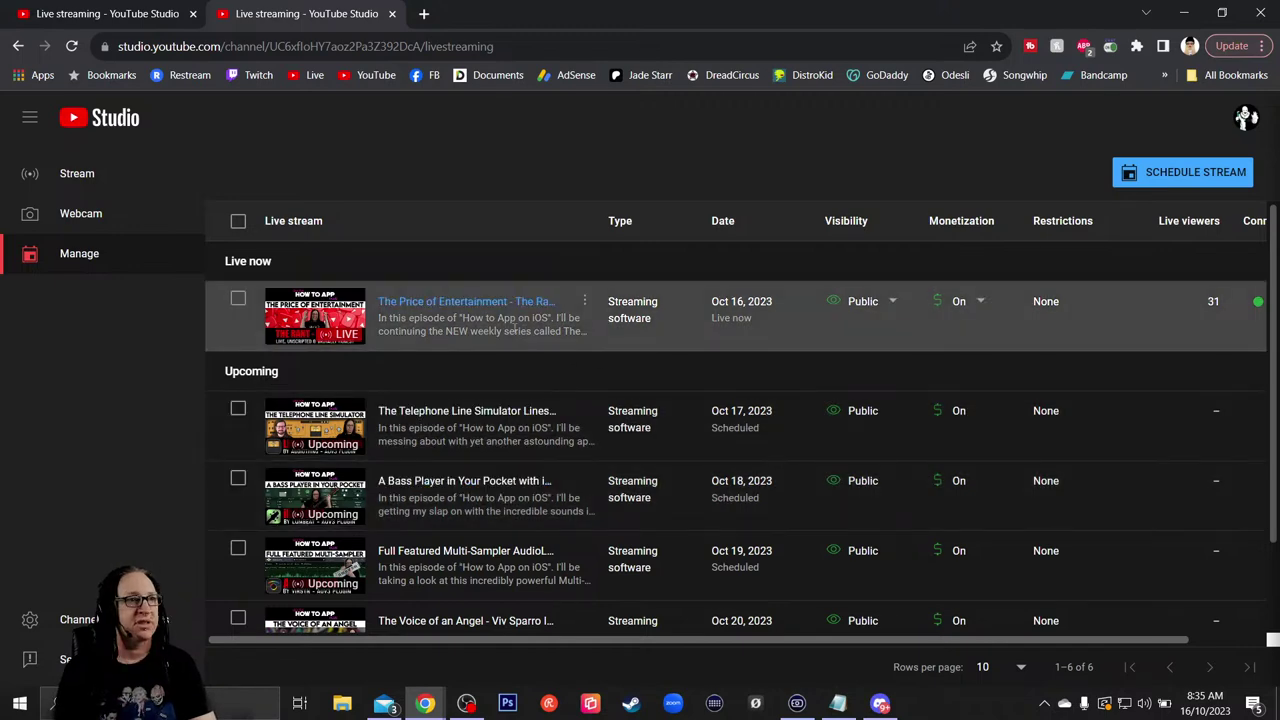
left_click(1140, 172)
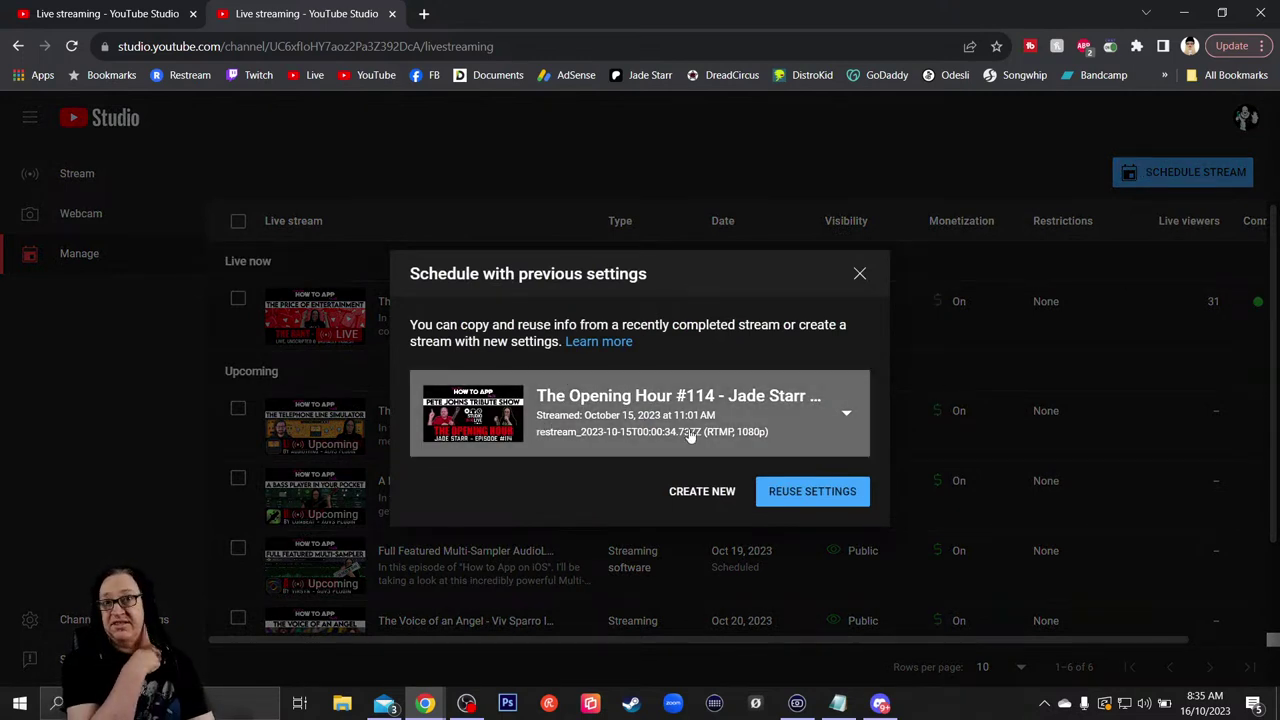
left_click(808, 491)
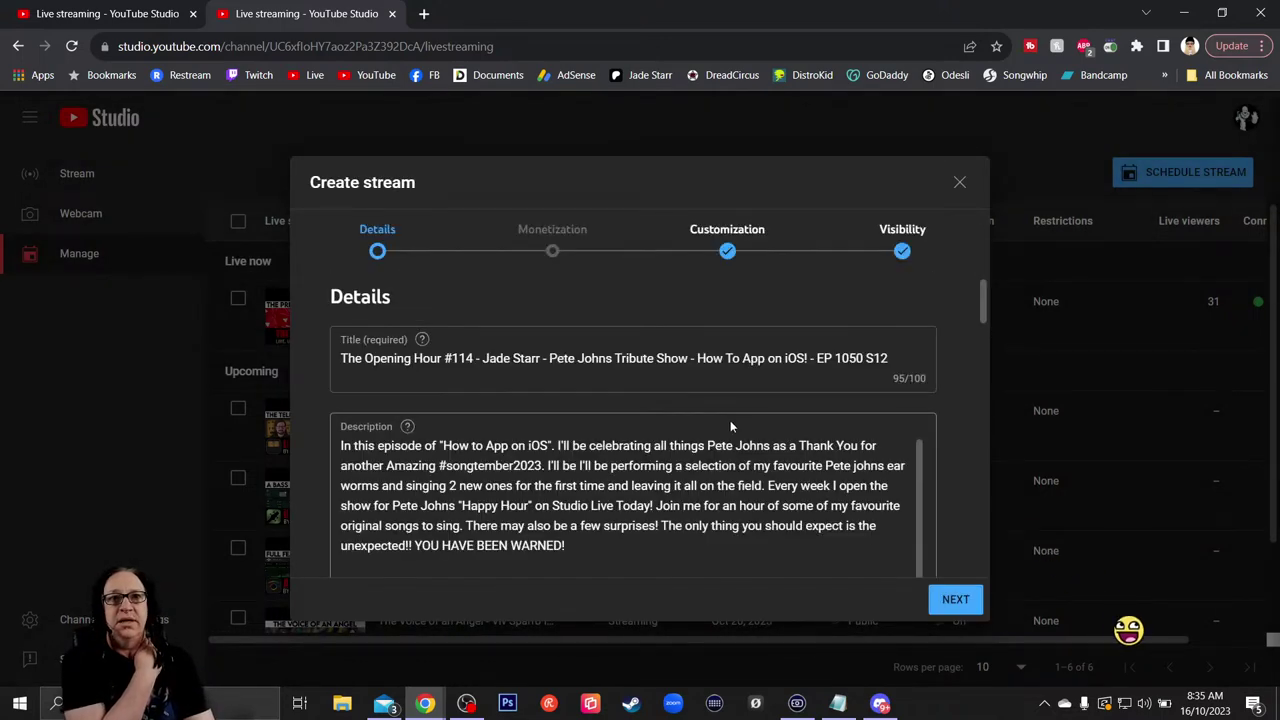
- Review the reused title and description, and continue to the stream's monetization settings
scroll(962, 339, "down", 3)
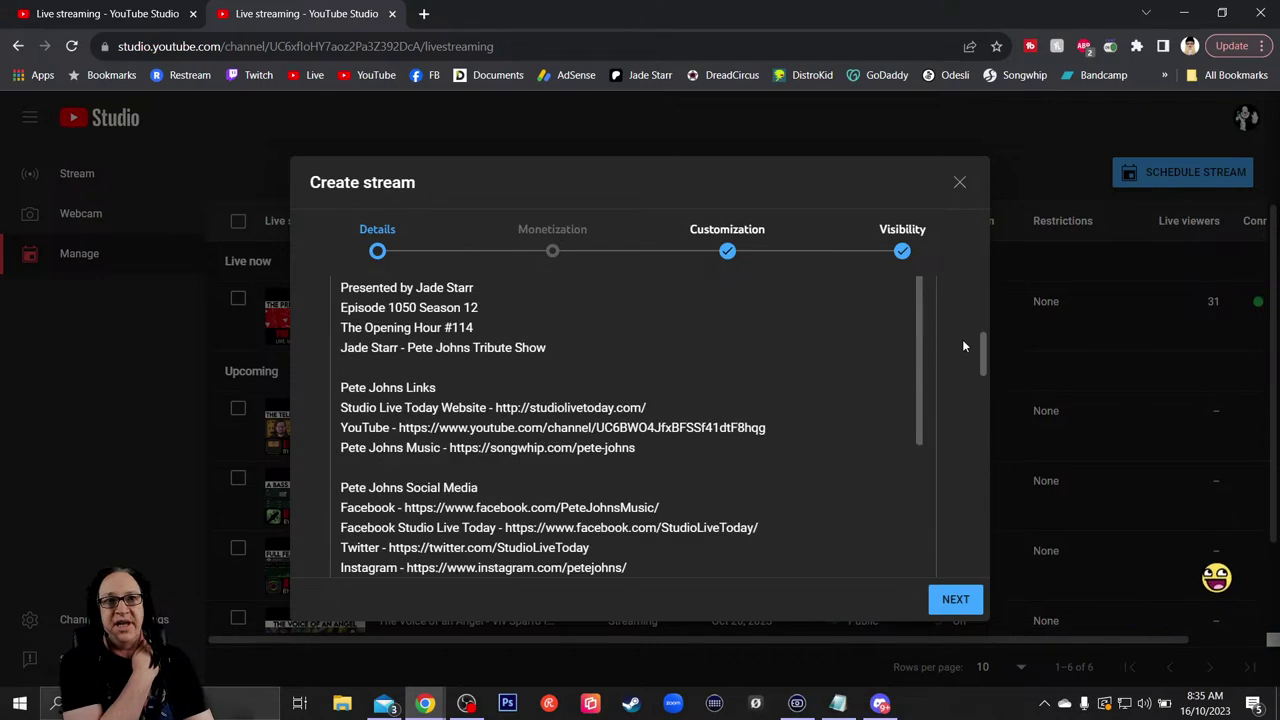
scroll(964, 346, "down", 3)
scroll(964, 346, "up", 8)
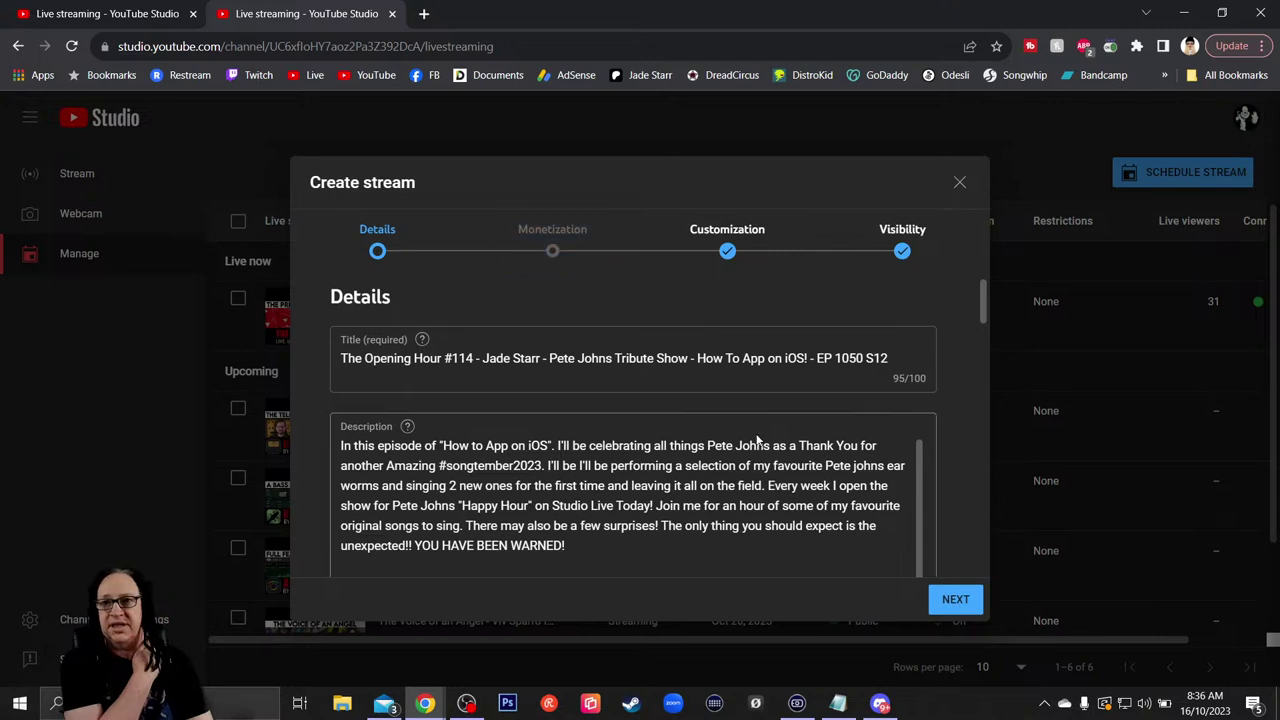
left_click(955, 602)
scroll(800, 488, "down", 5)
scroll(852, 433, "up", 5)
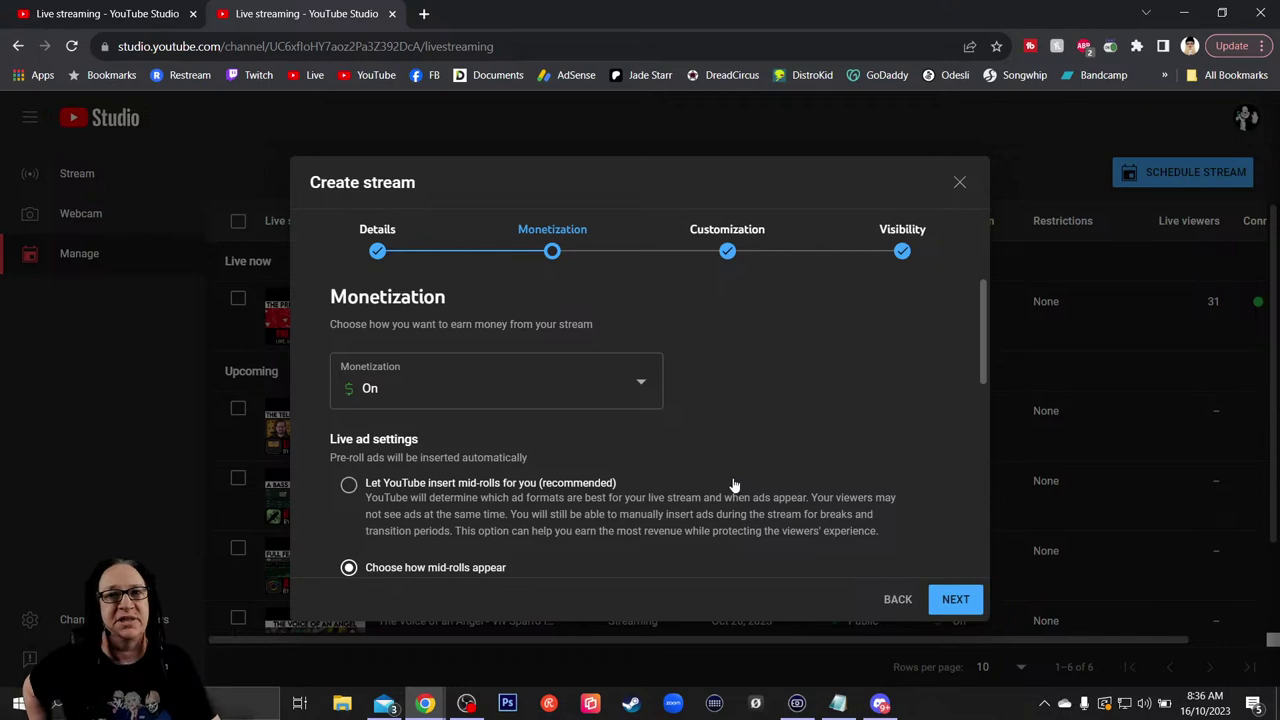
- Try the option that lets YouTube insert mid-rolls, and switch back to choosing how mid-rolls appear
scroll(734, 486, "down", 2)
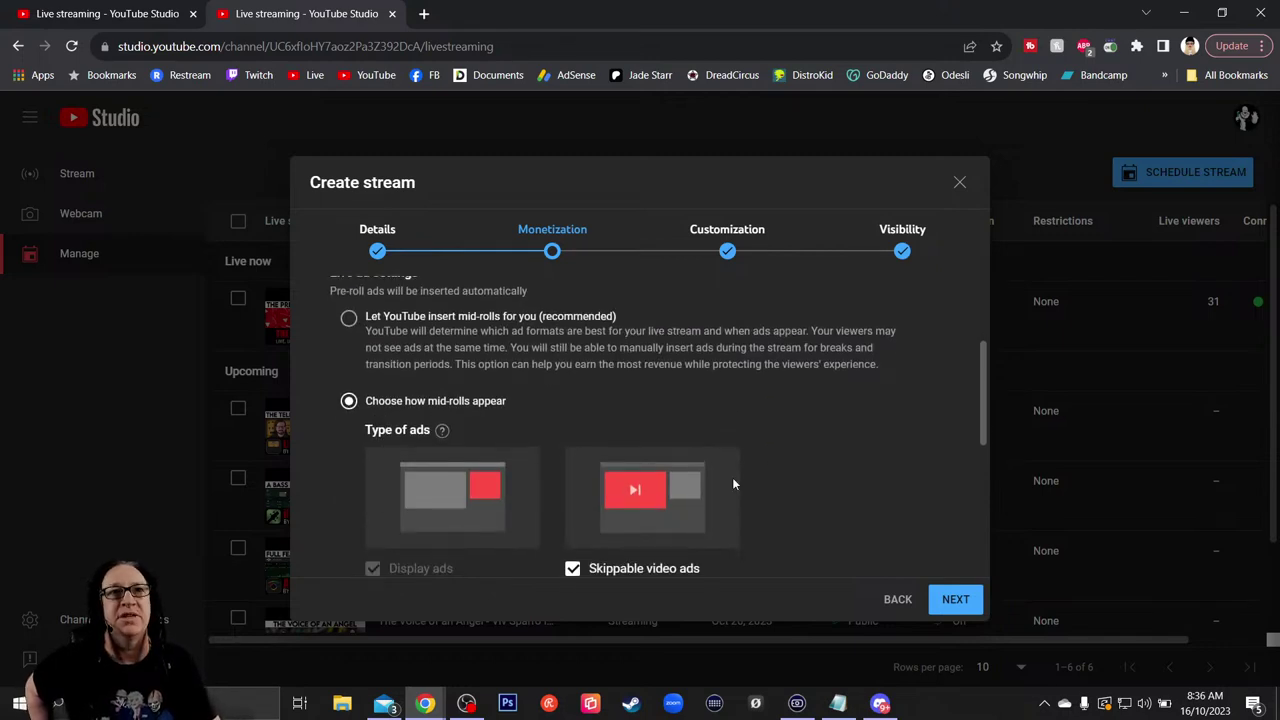
left_click(348, 320)
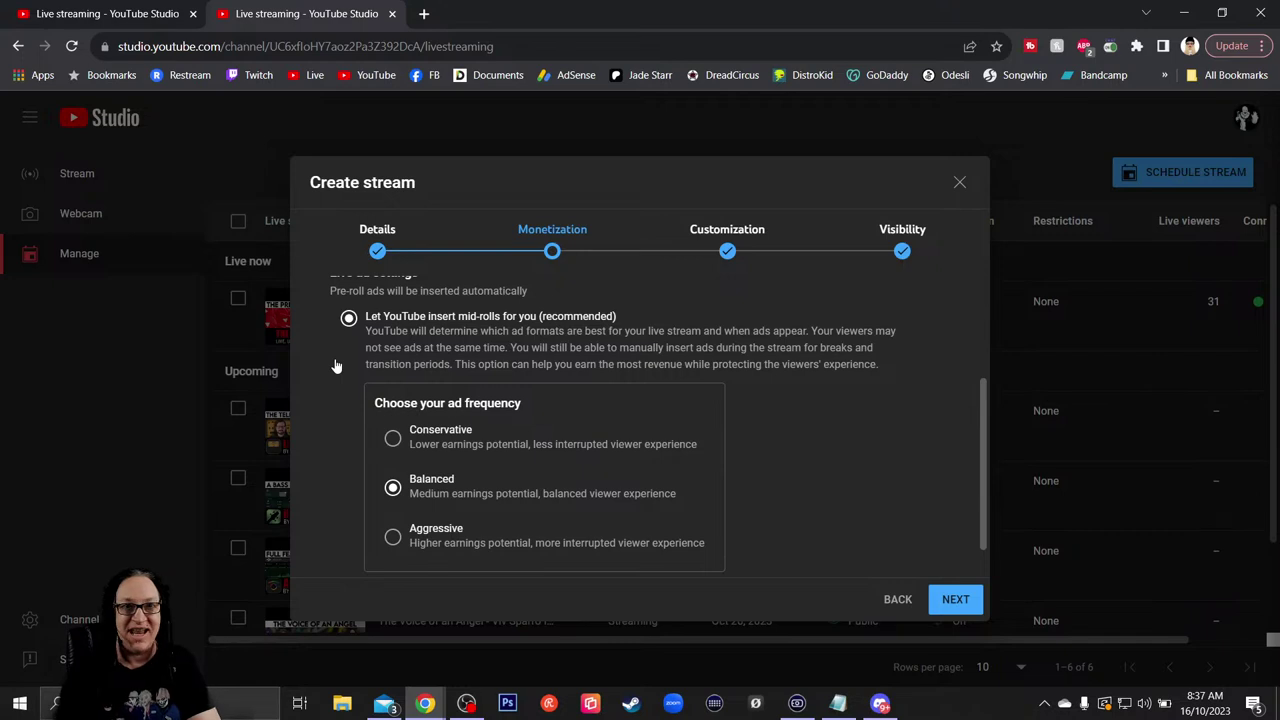
scroll(337, 366, "down", 1)
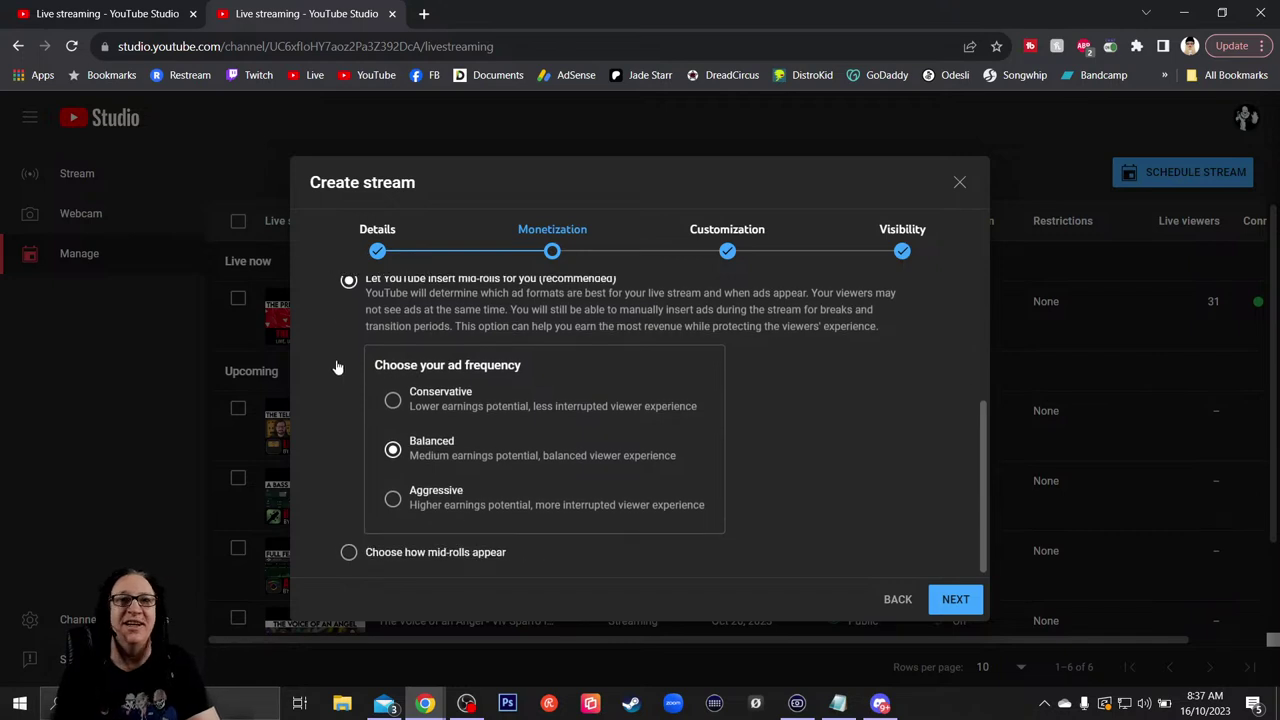
left_click(350, 555)
scroll(349, 550, "down", 5)
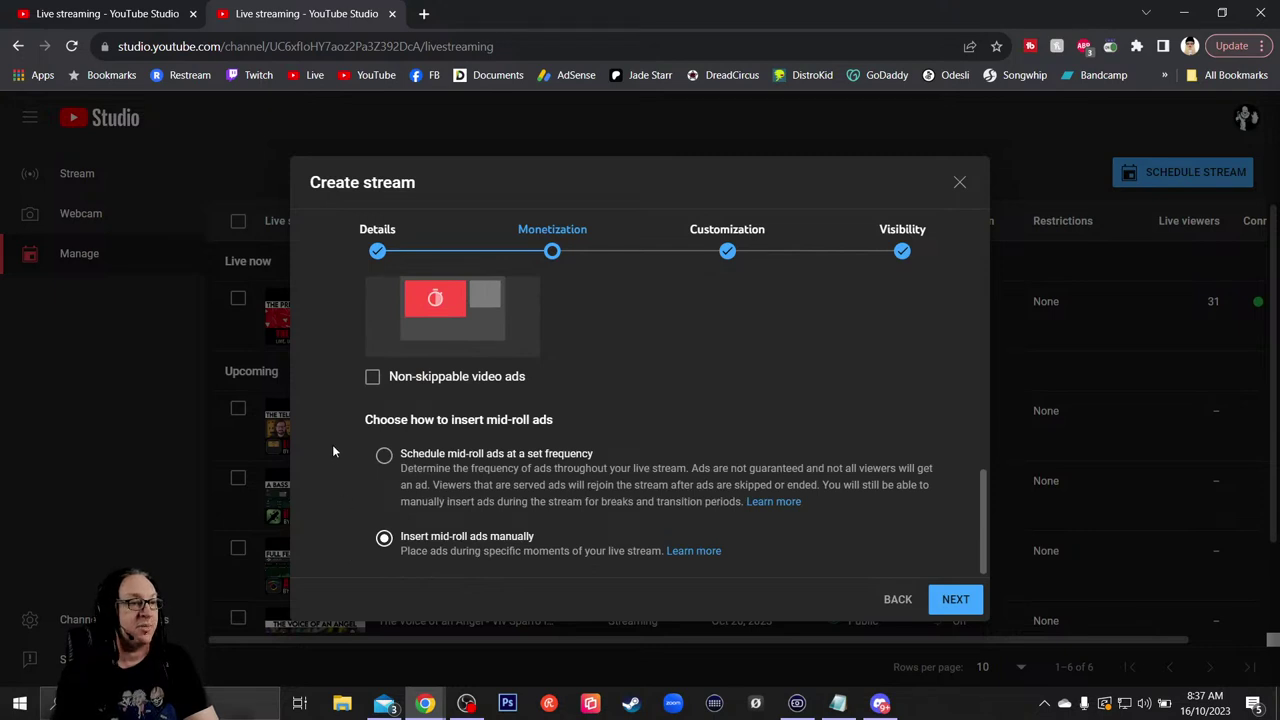
- Examine the live ad settings, from the monetization status down to the mid-roll insertion options
scroll(333, 447, "up", 8)
scroll(333, 446, "down", 4)
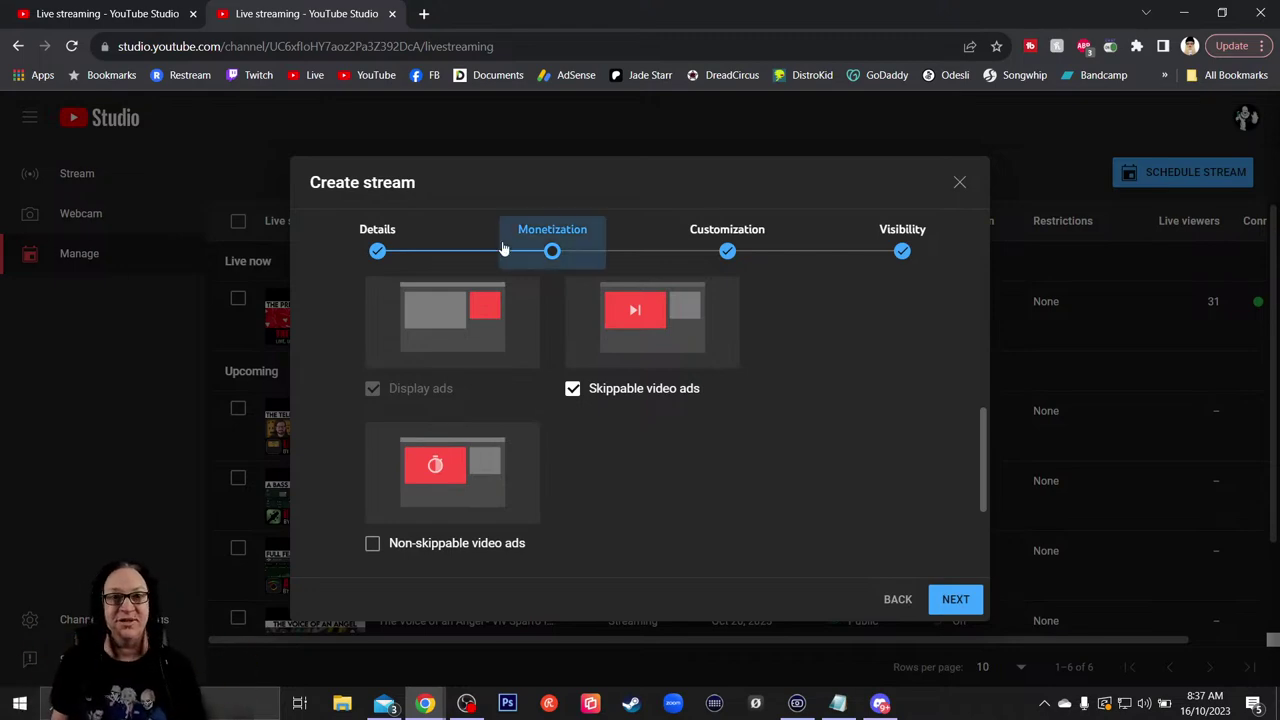
scroll(509, 367, "up", 4)
scroll(509, 367, "down", 6)
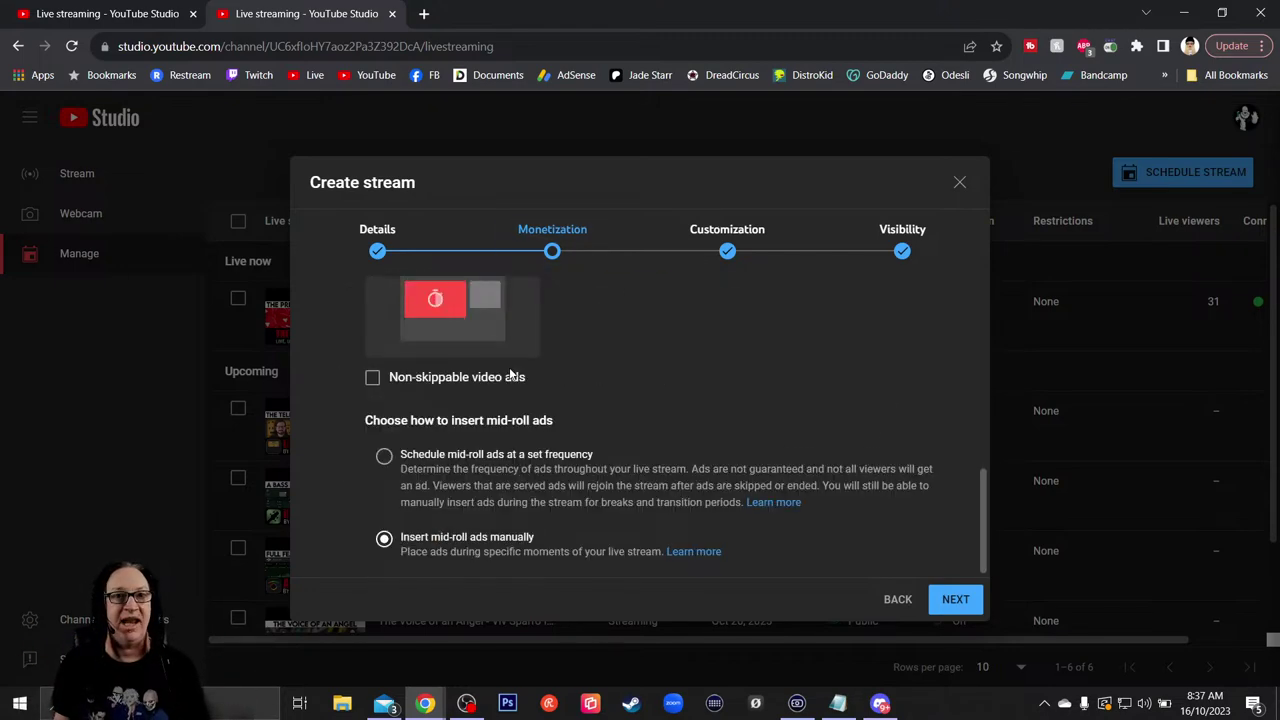
scroll(511, 373, "up", 5)
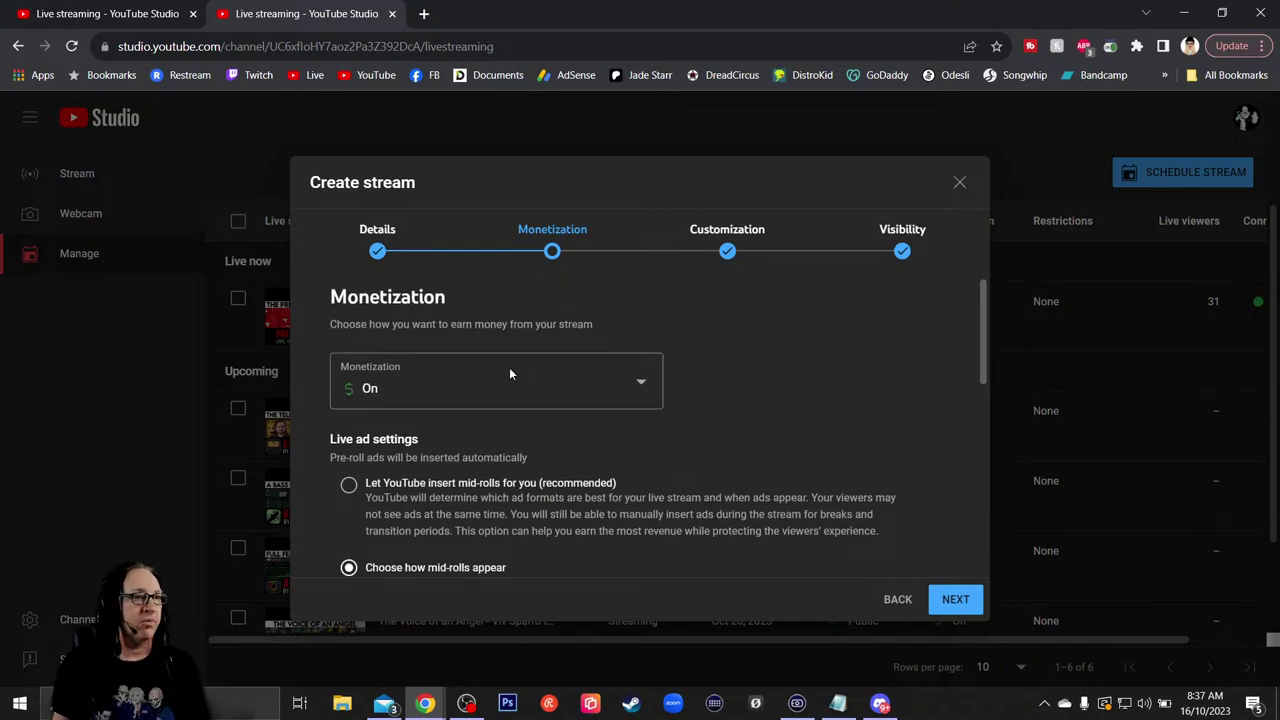
scroll(746, 407, "down", 1)
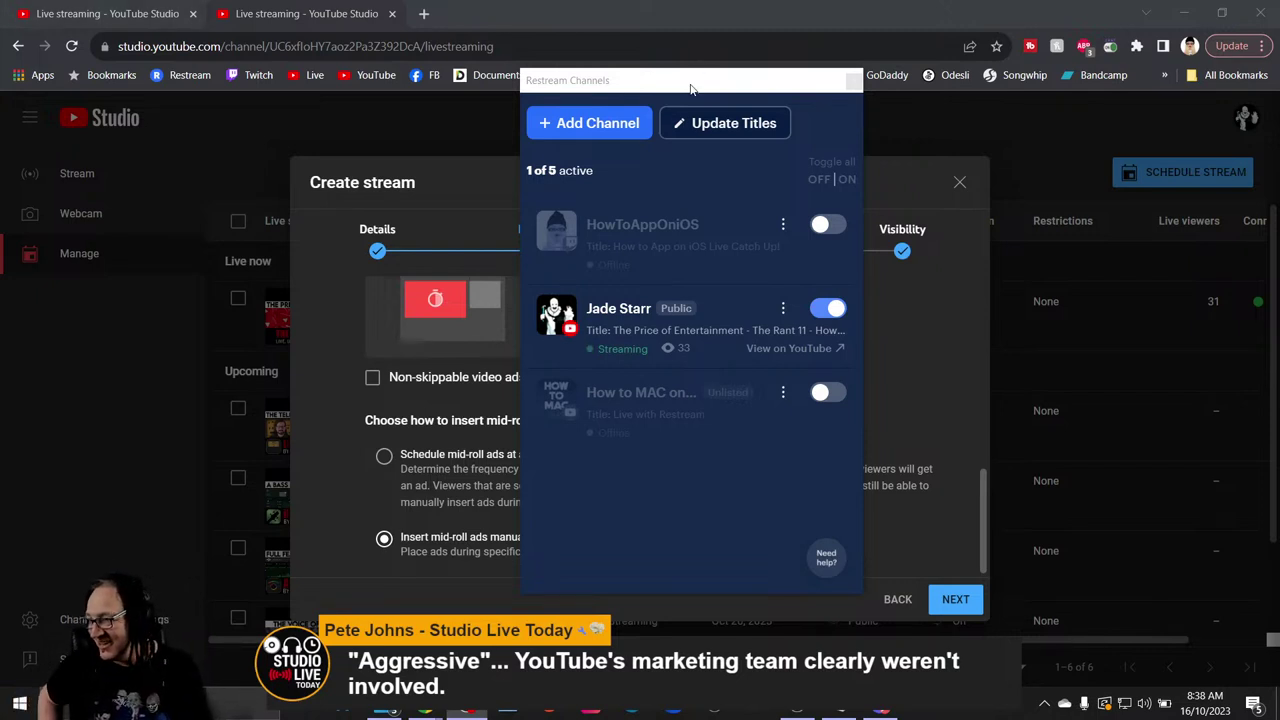
- Move the Restream Channels window out of the way of the stream's monetization settings
left_click_drag(690, 90, 0, 90)
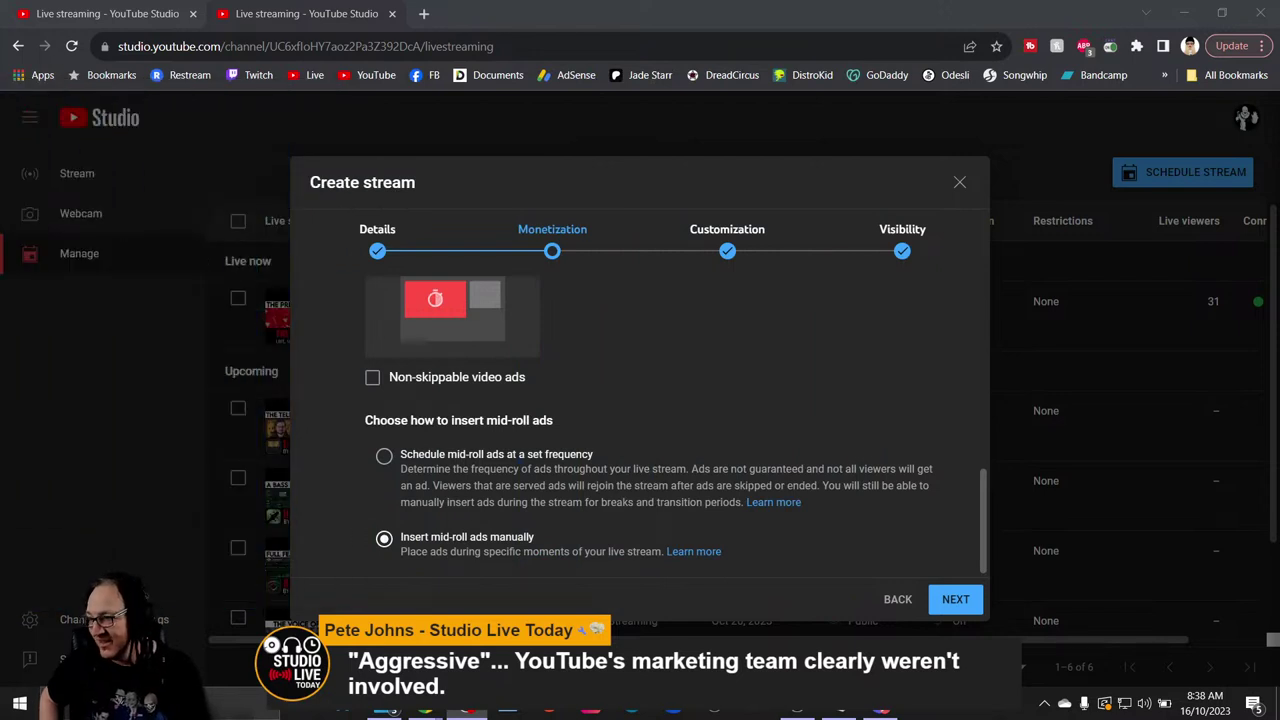
left_click(569, 175)
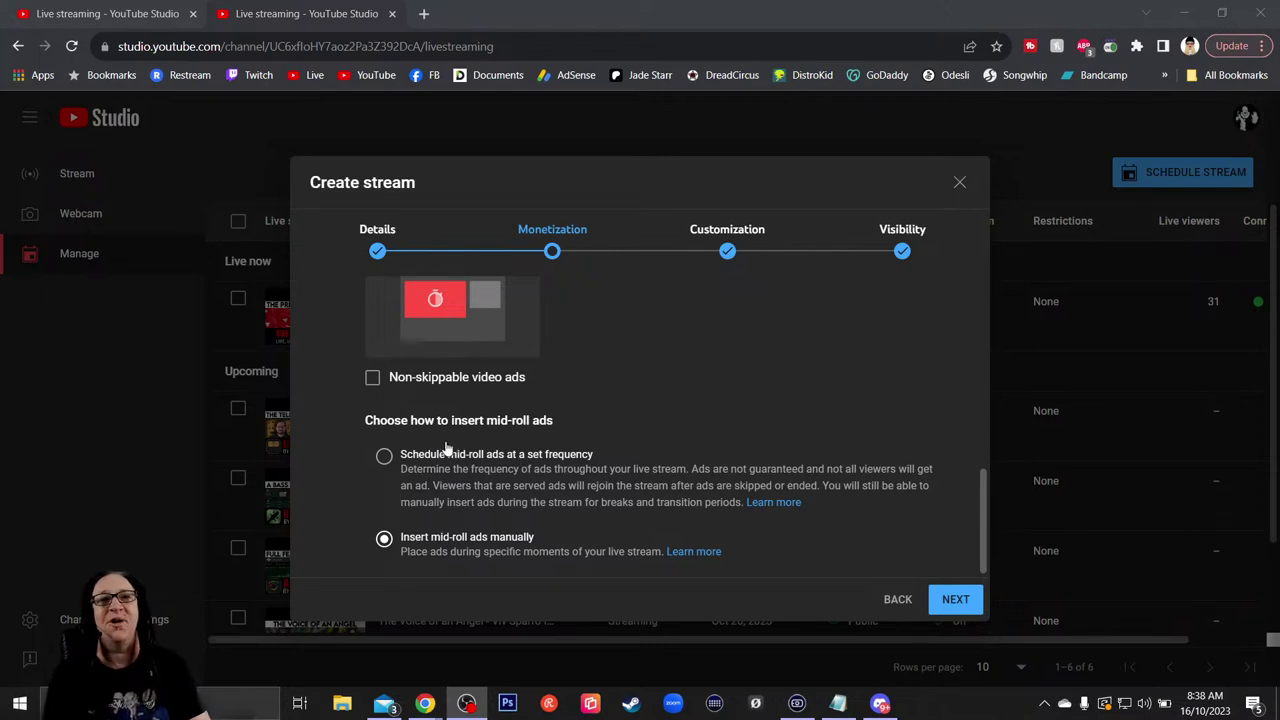
- Examine the display, skippable and non-skippable ad types and the ways to insert mid-roll ads
scroll(424, 474, "up", 3)
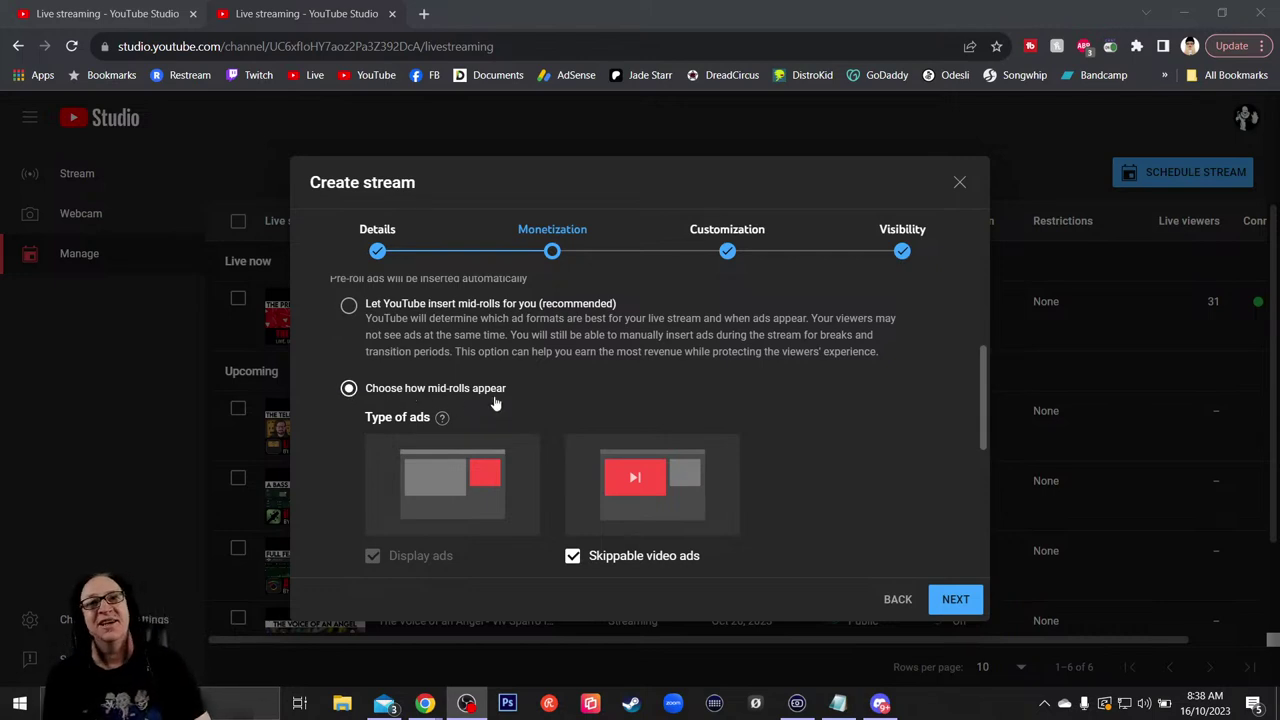
scroll(494, 404, "down", 2)
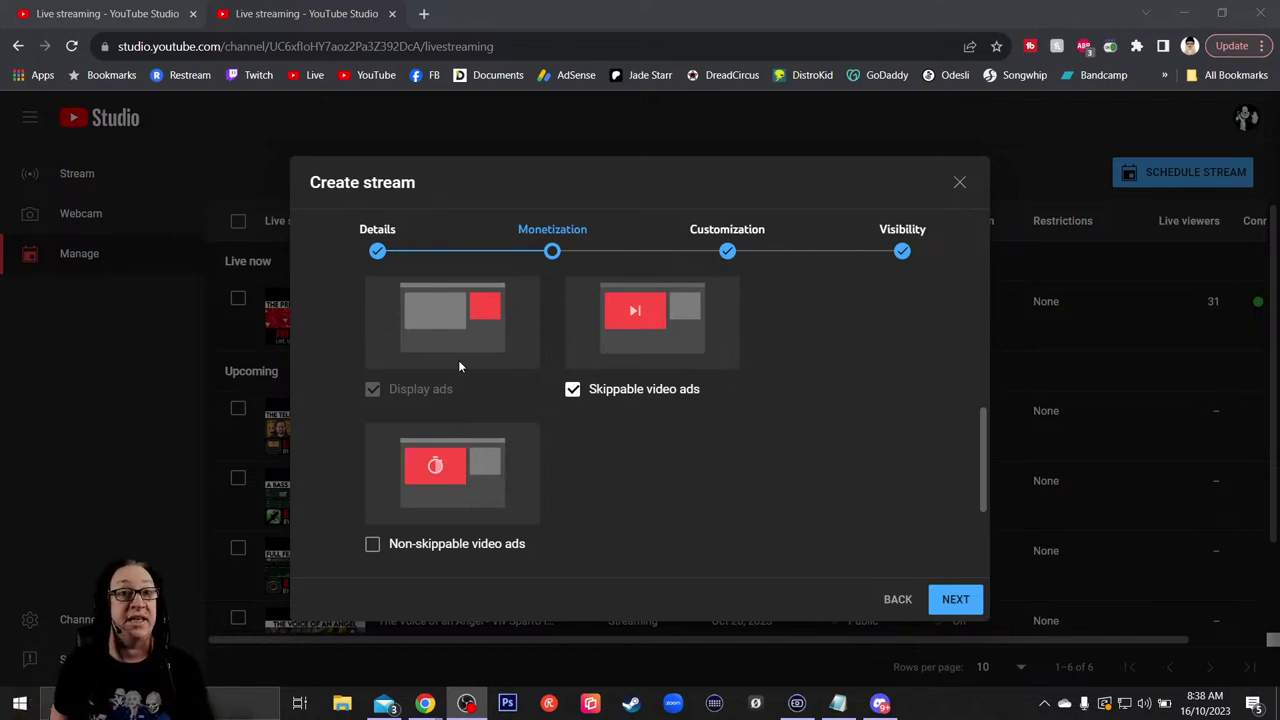
left_click(373, 390)
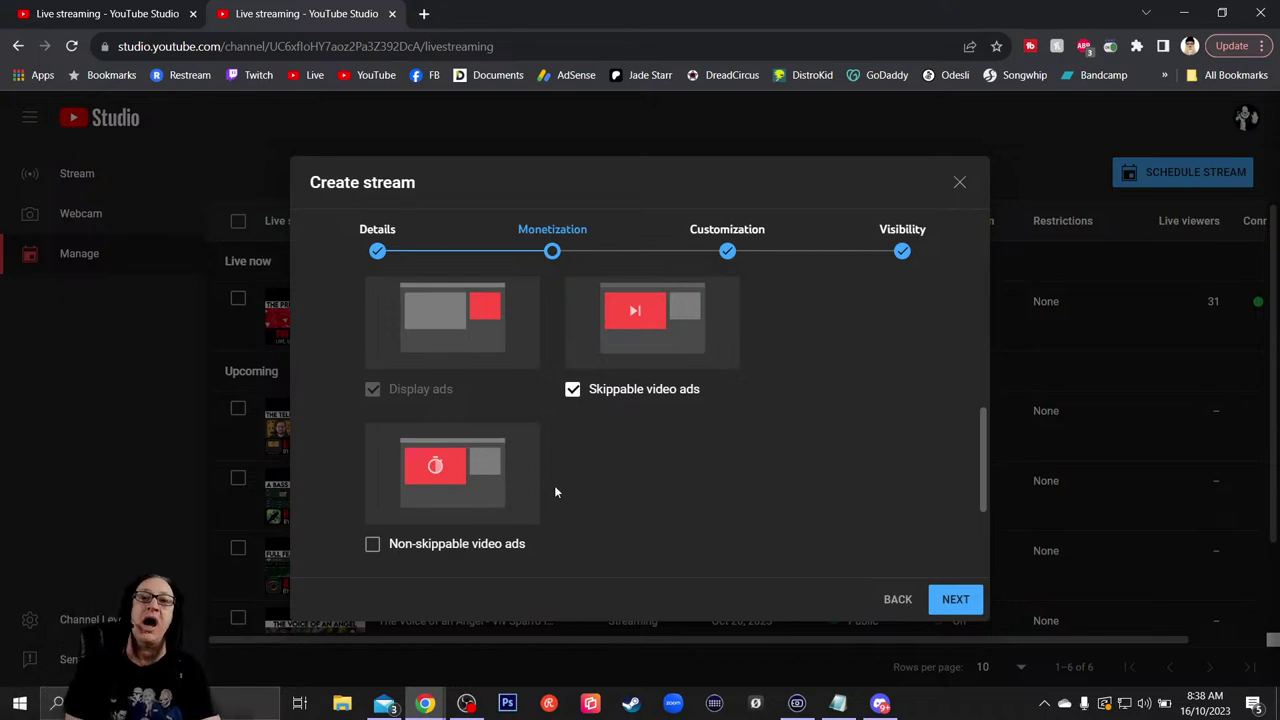
scroll(566, 478, "down", 2)
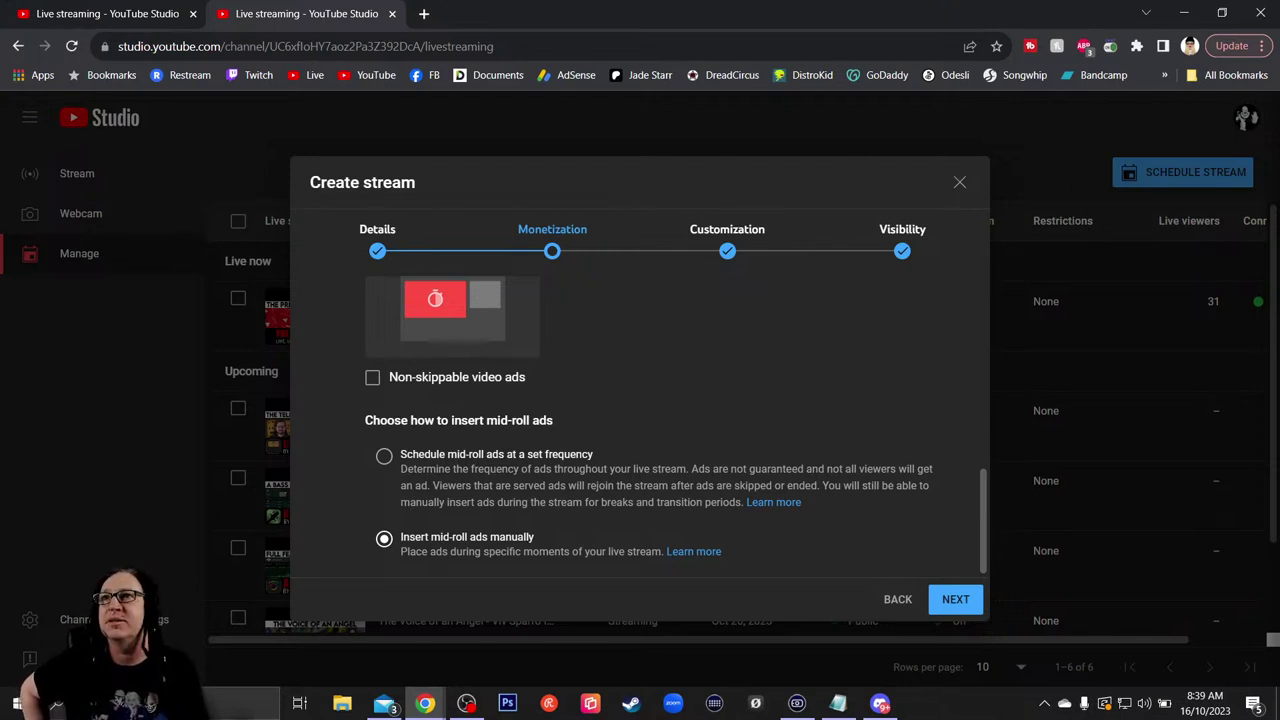
key("alt+Tab")
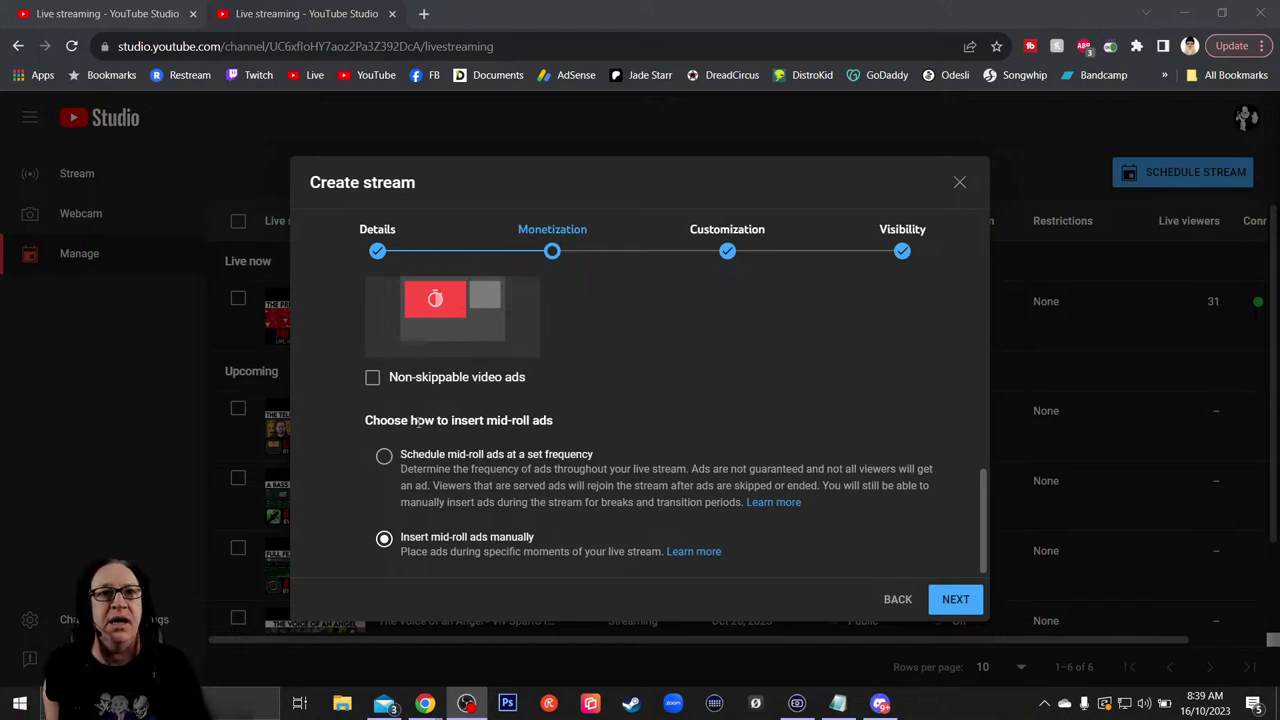
scroll(517, 412, "up", 2)
scroll(517, 410, "down", 2)
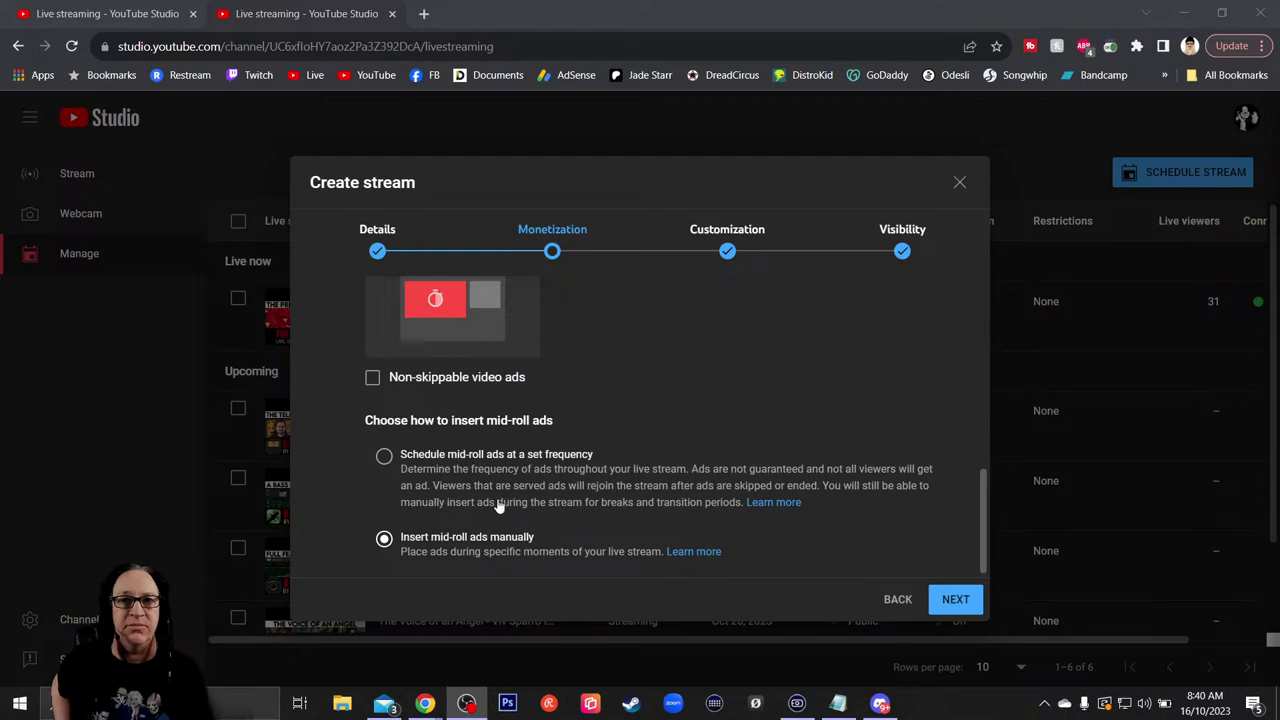
- Schedule mid-roll ads at a set frequency of every 30 minutes
left_click(383, 461)
left_click(383, 458)
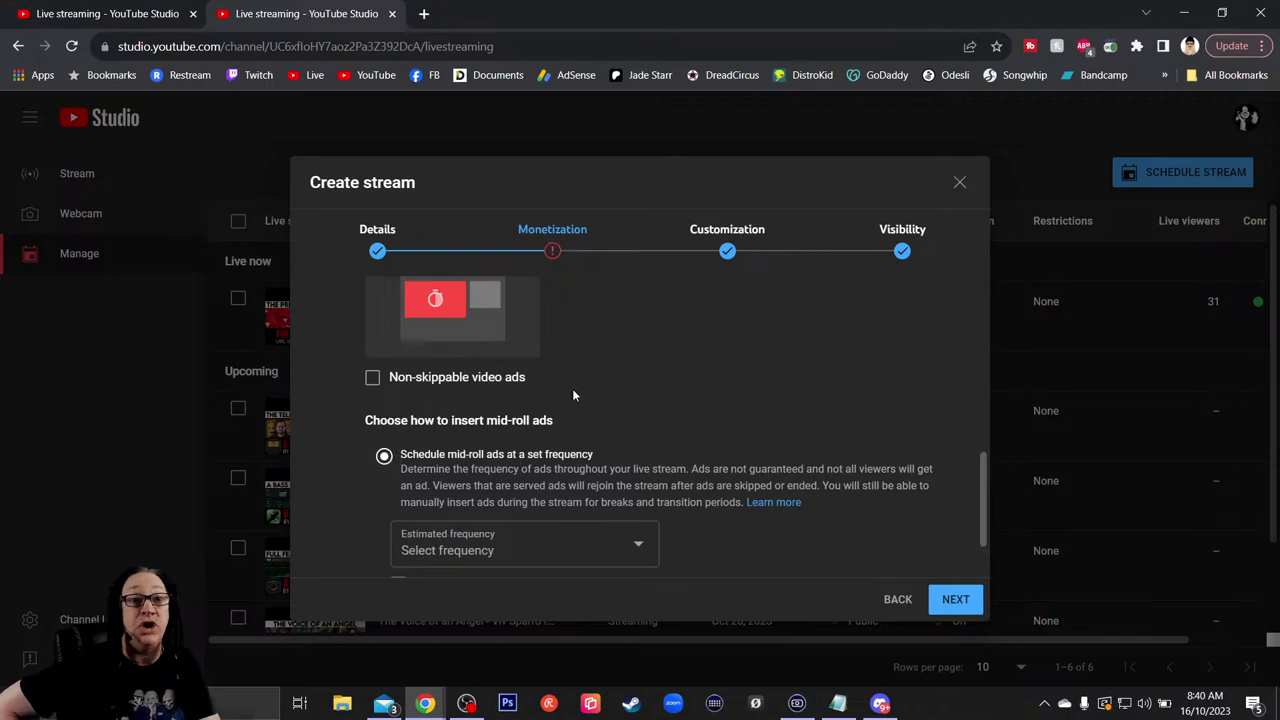
scroll(633, 383, "down", 2)
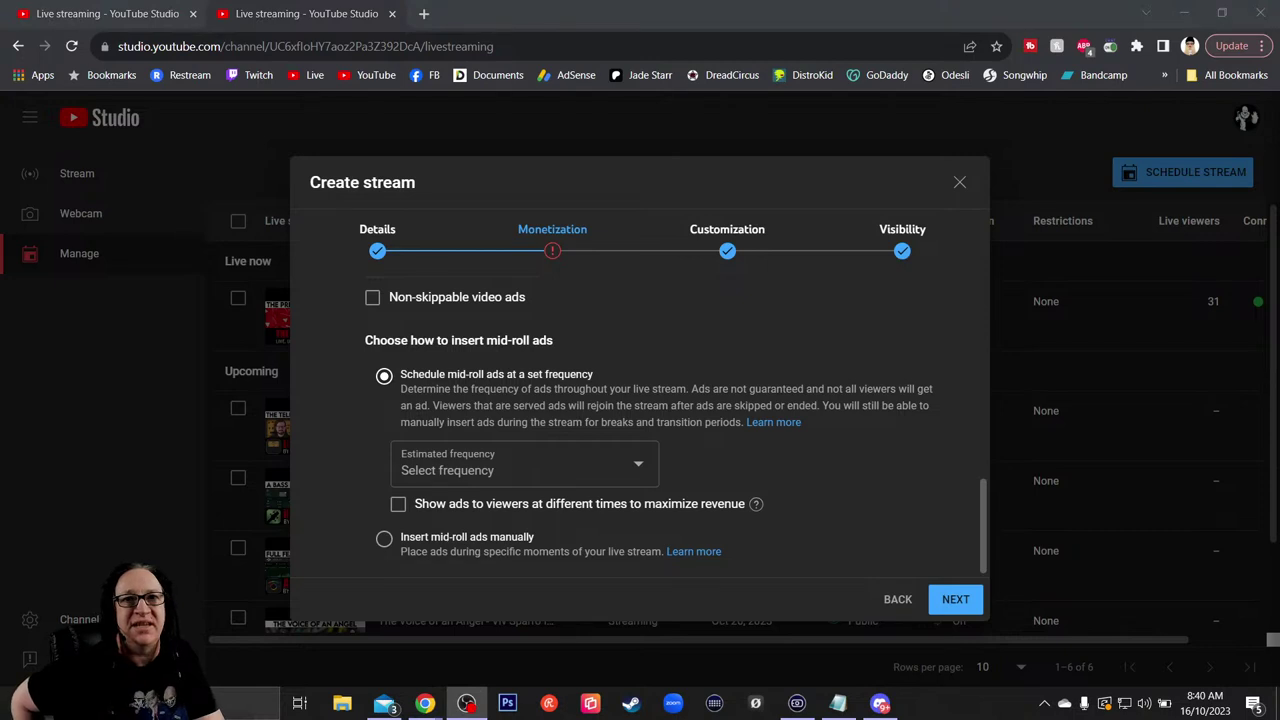
left_click(640, 468)
left_click(640, 468)
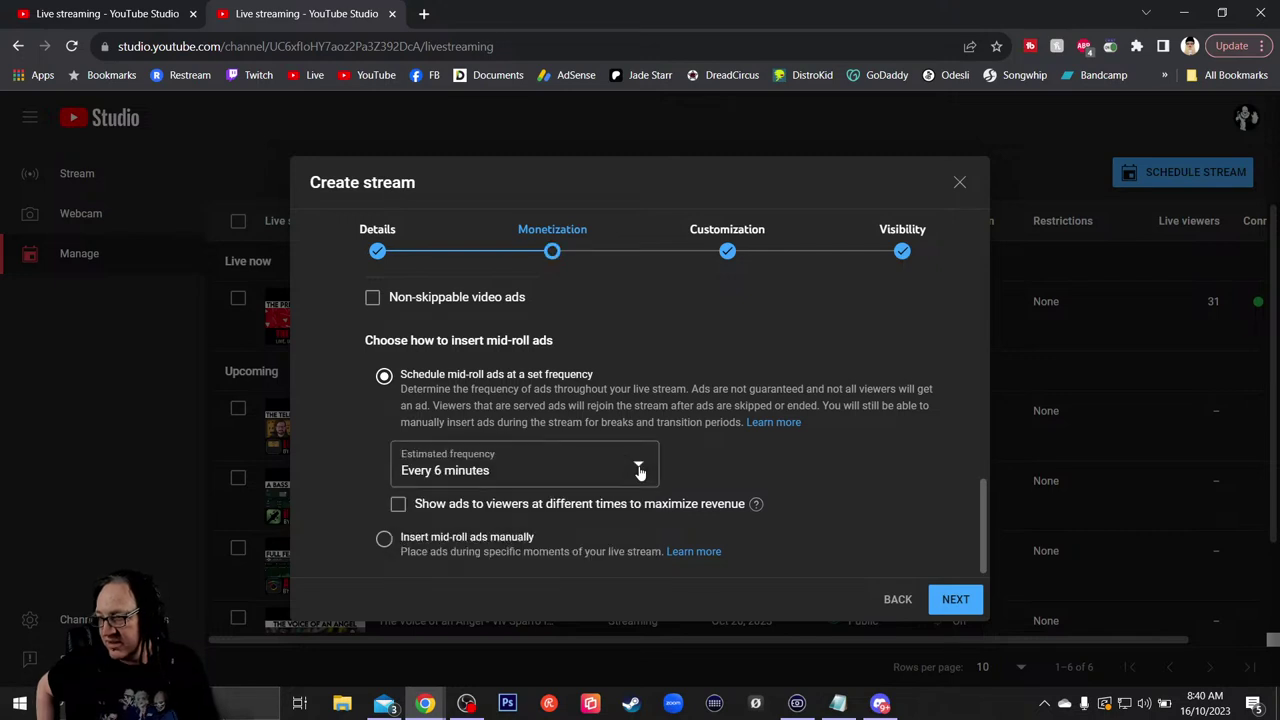
left_click(640, 468)
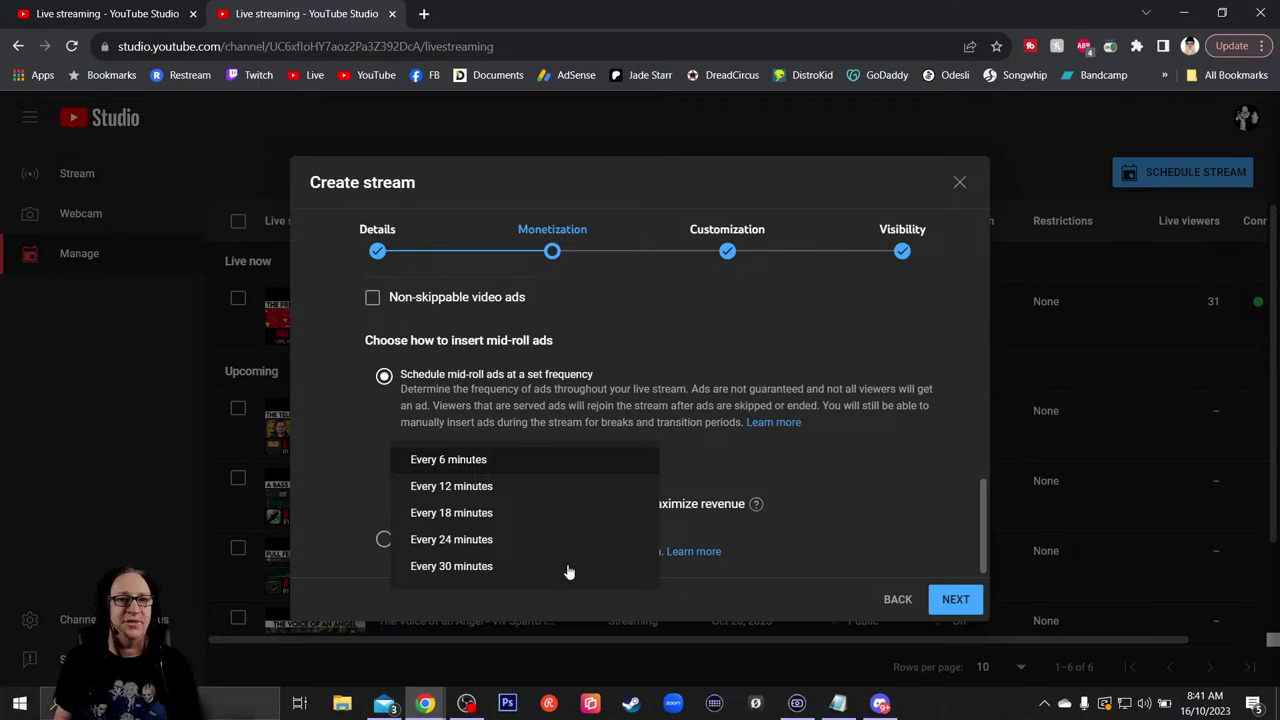
left_click(496, 570)
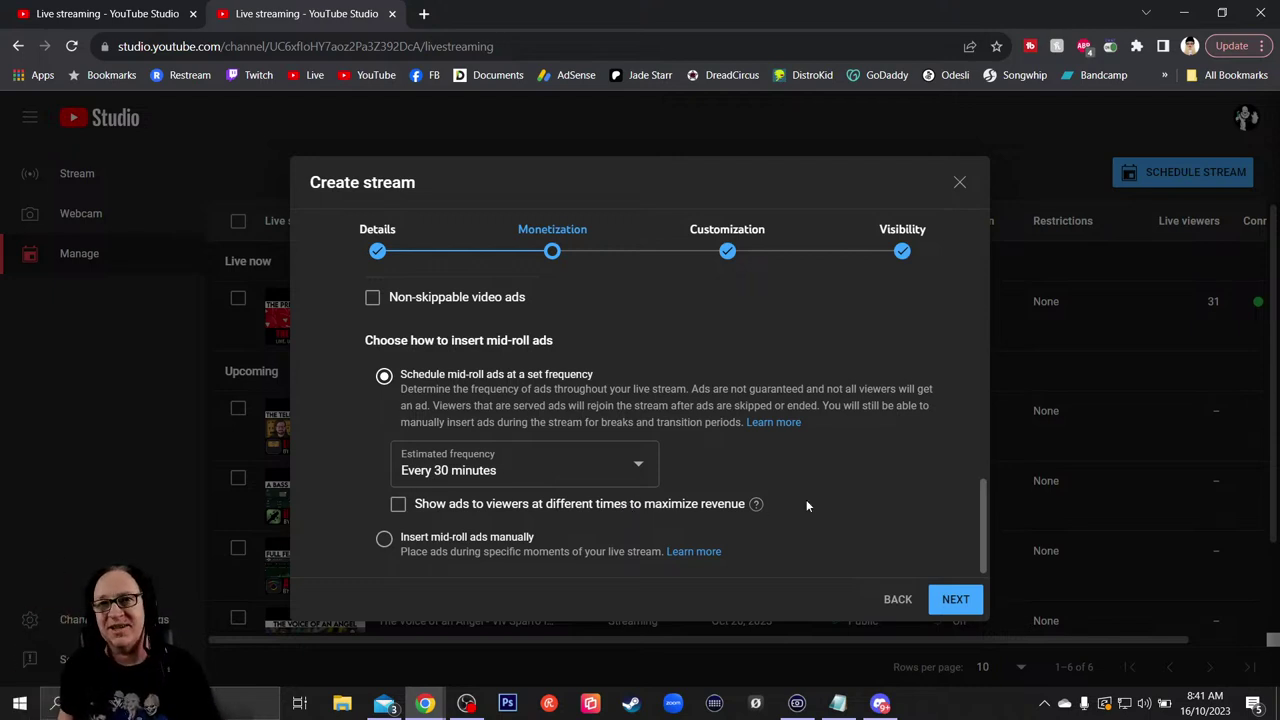
- Set mid-roll ads back to manual insertion and close the stream creation dialog
mouse_move(757, 505)
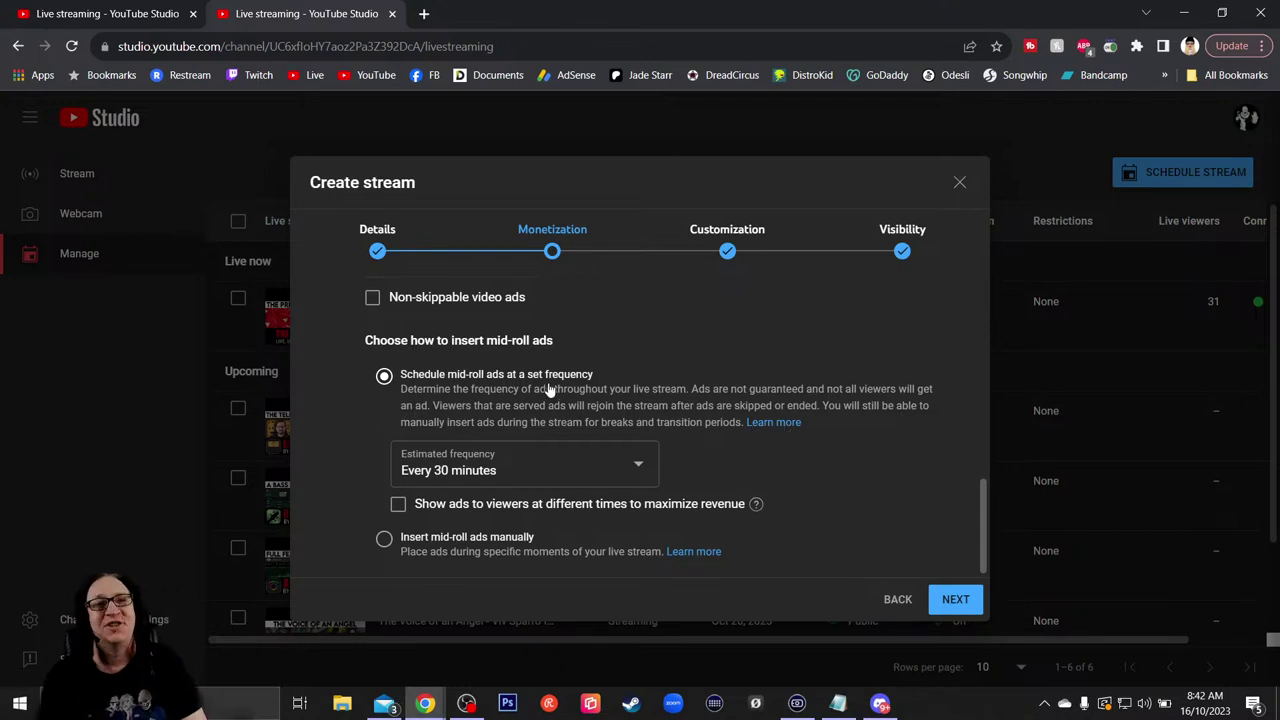
left_click(384, 542)
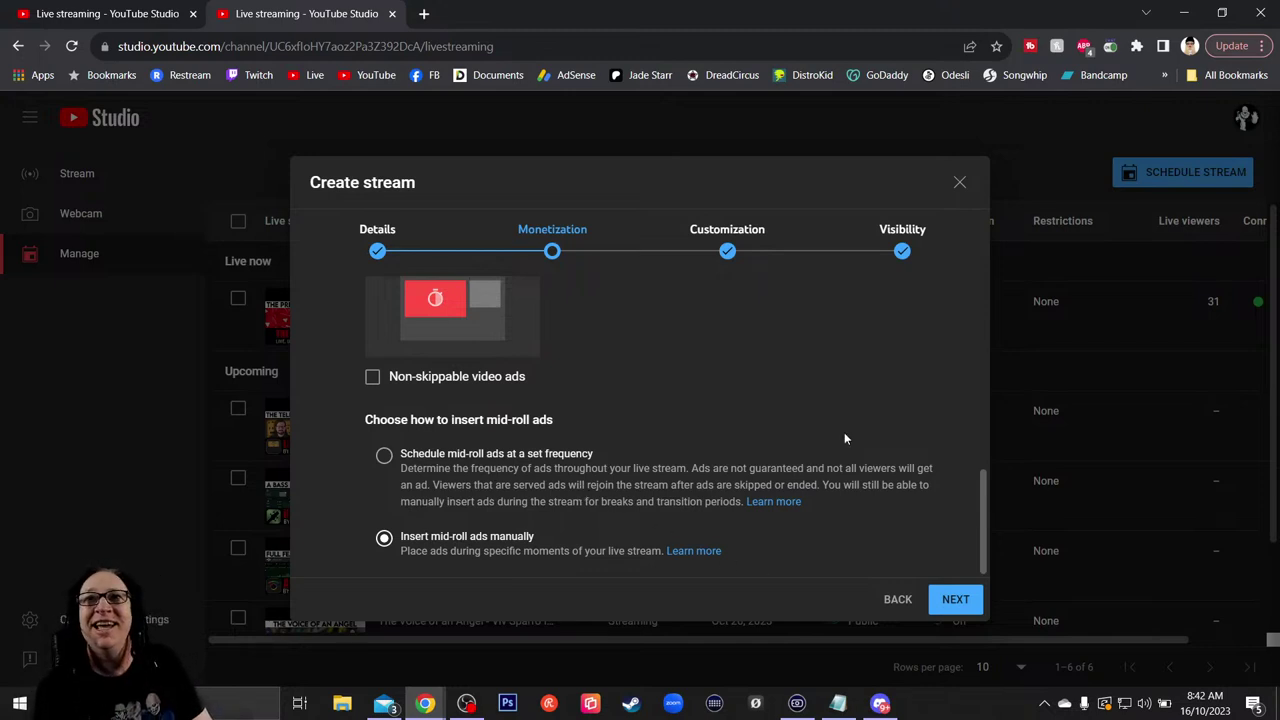
left_click(959, 186)
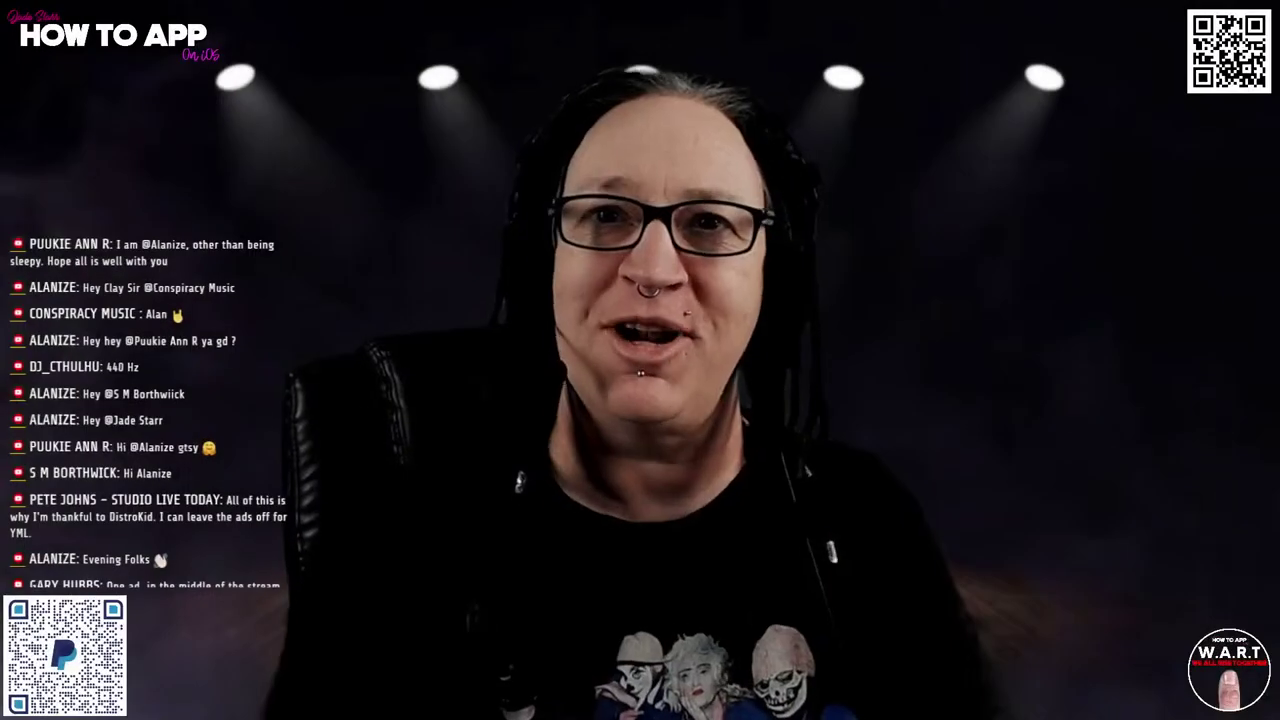